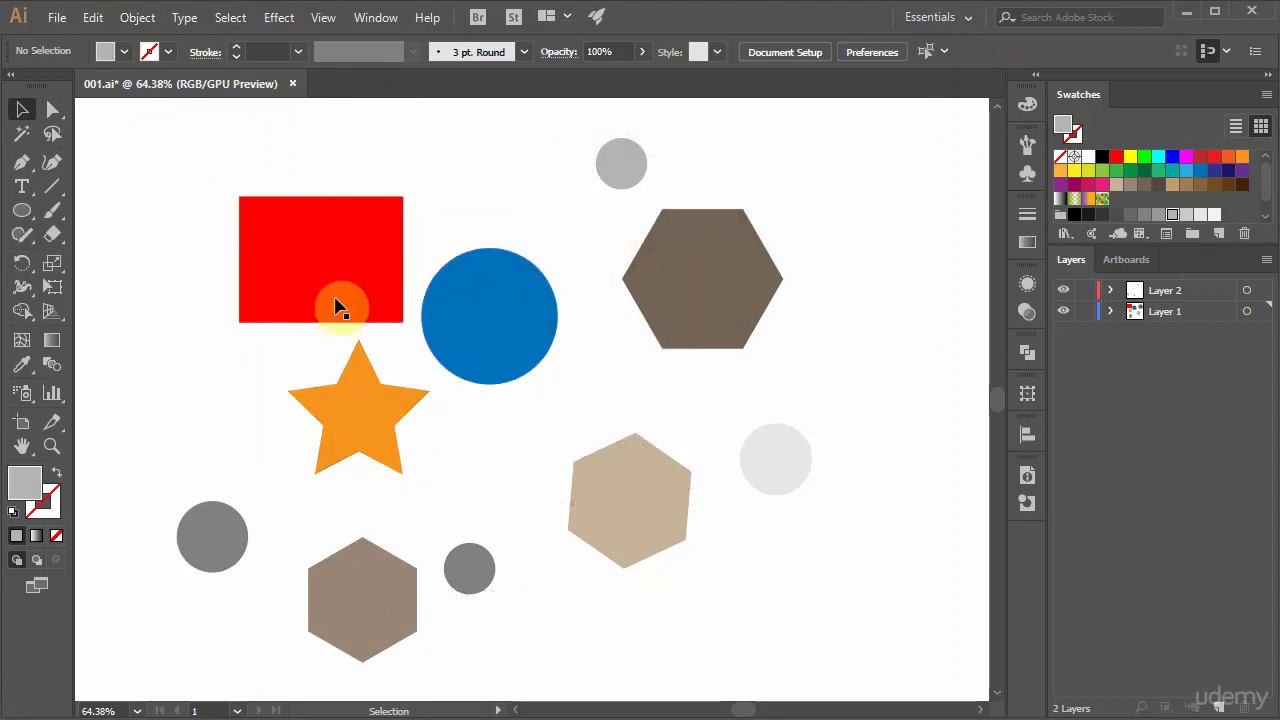
Step: Move the group of red rectangle, blue circle and orange star slightly up and to the left on the artboard
left_click(483, 326)
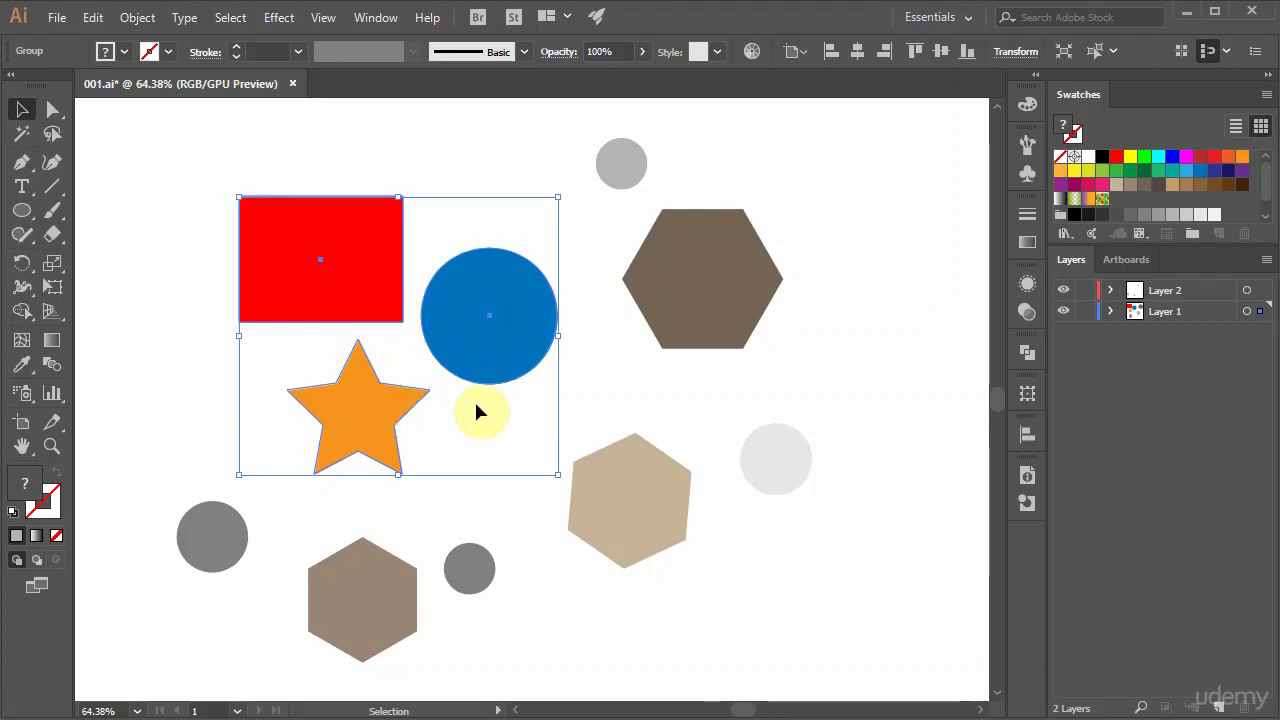
left_click_drag(478, 378, 442, 363)
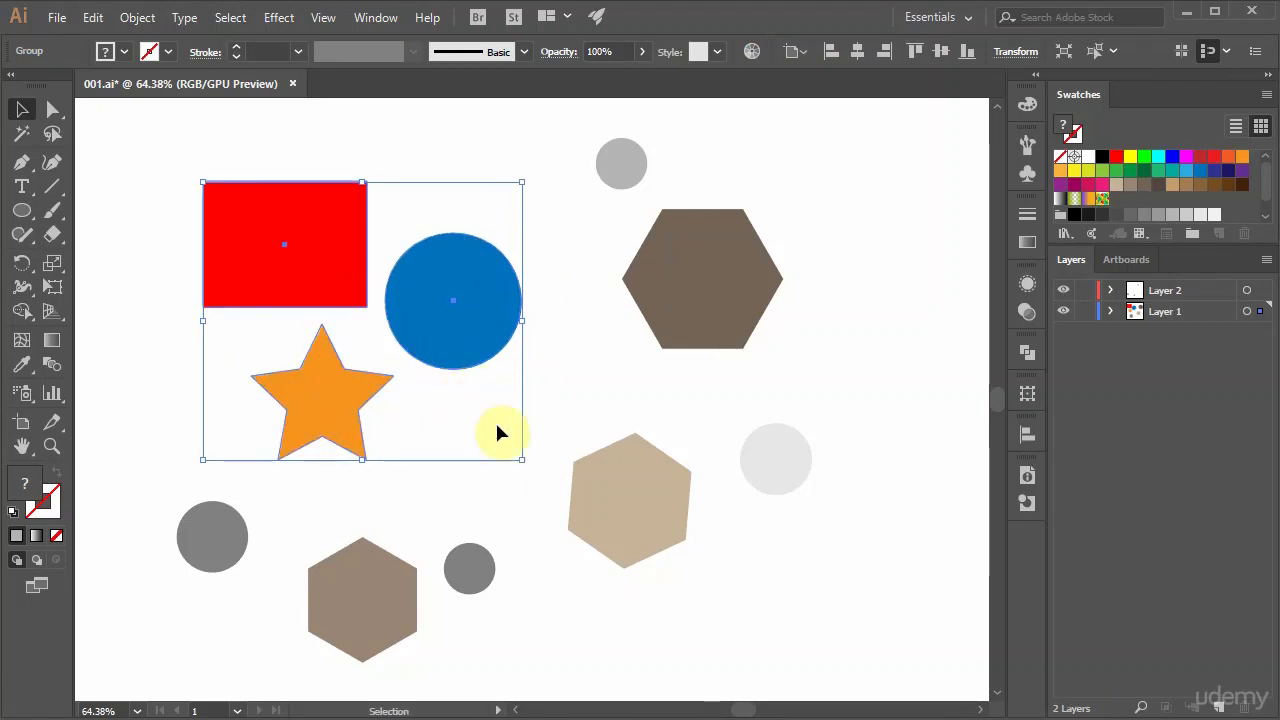
Step: Try rotating the group counter-clockwise and scaling it down, and undo both changes
left_click_drag(528, 466, 566, 420)
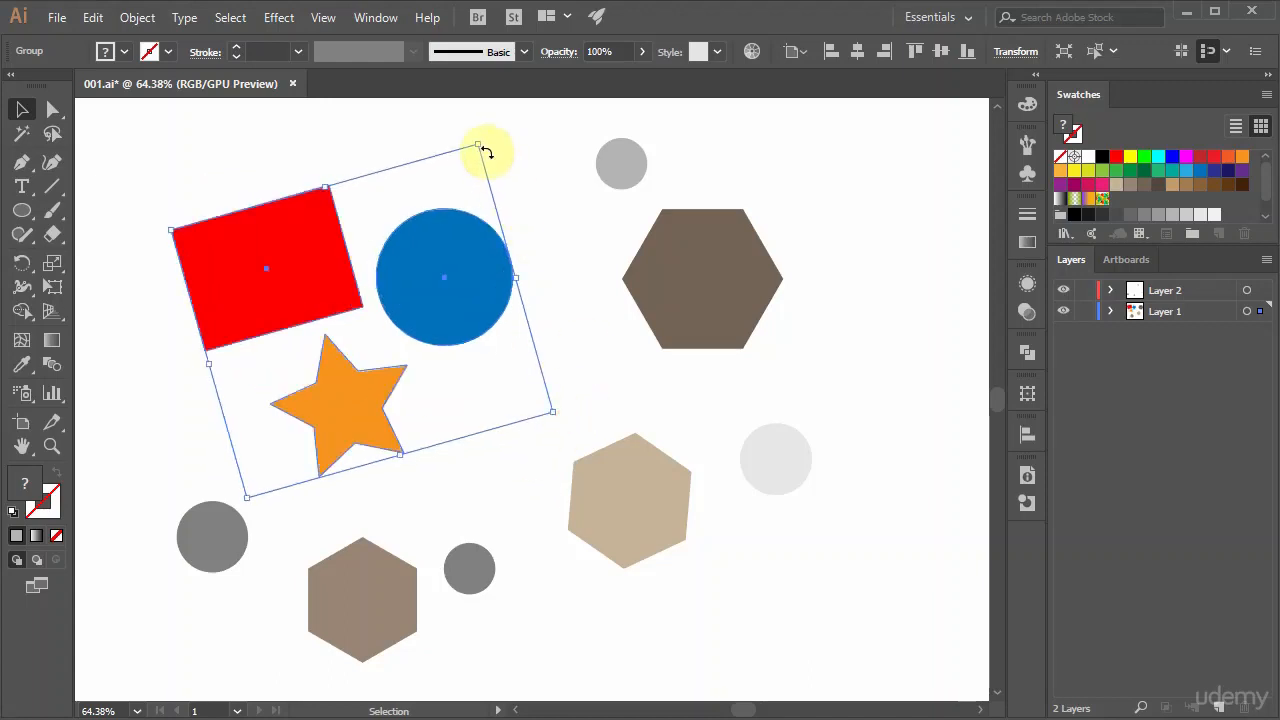
left_click_drag(477, 137, 449, 217)
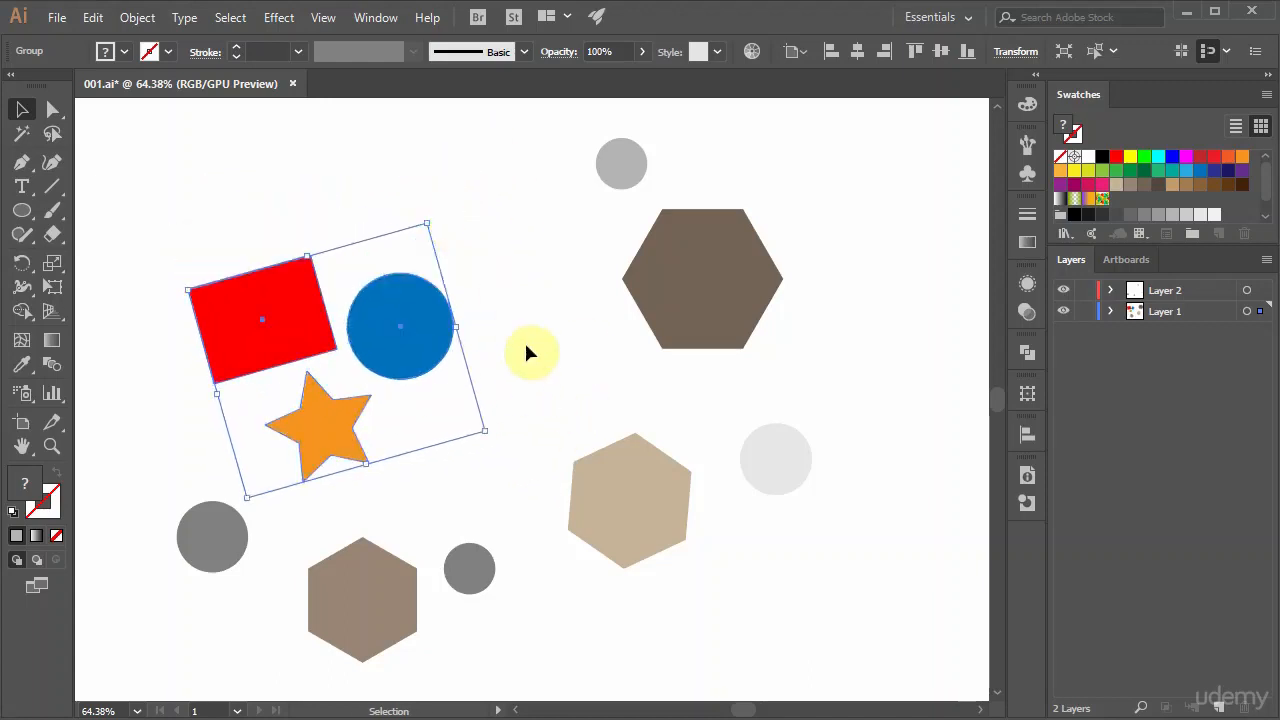
key("a")
key("ctrl+z")
key("ctrl+z")
key("v")
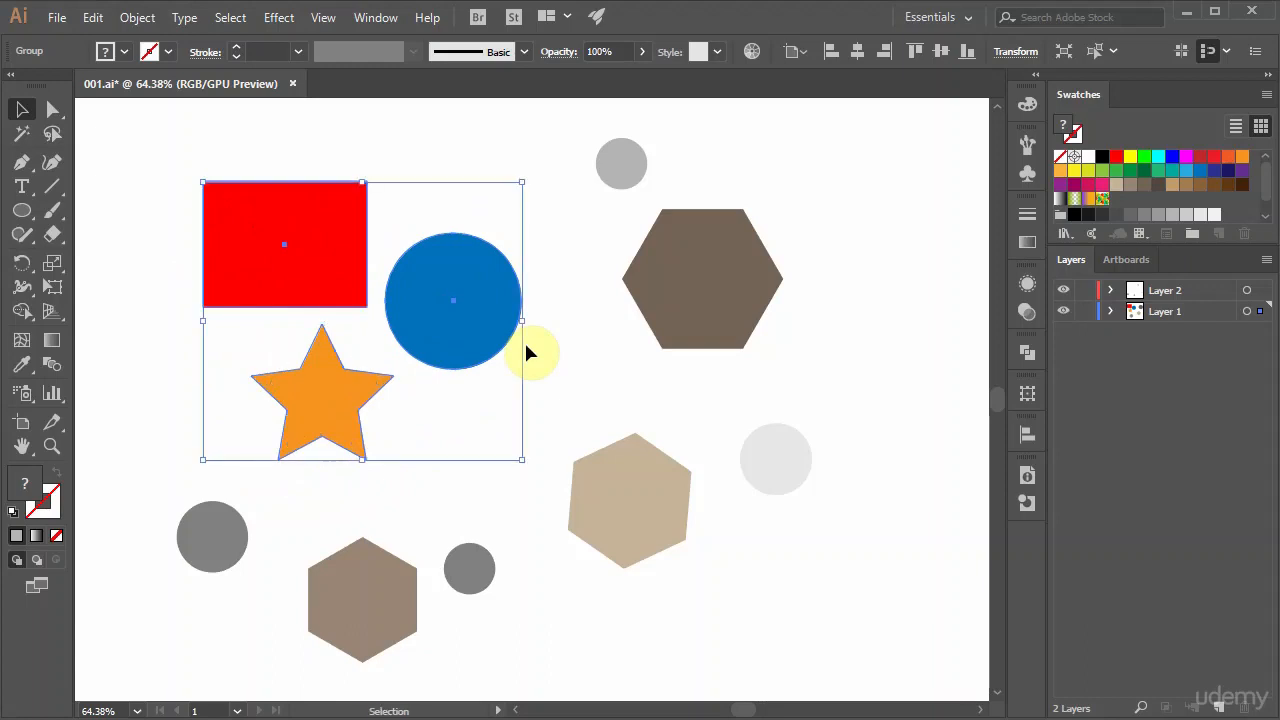
Step: Expand Layer 1 and its group in the layer list to show the grouped shapes, and deselect the group
left_click(1109, 311)
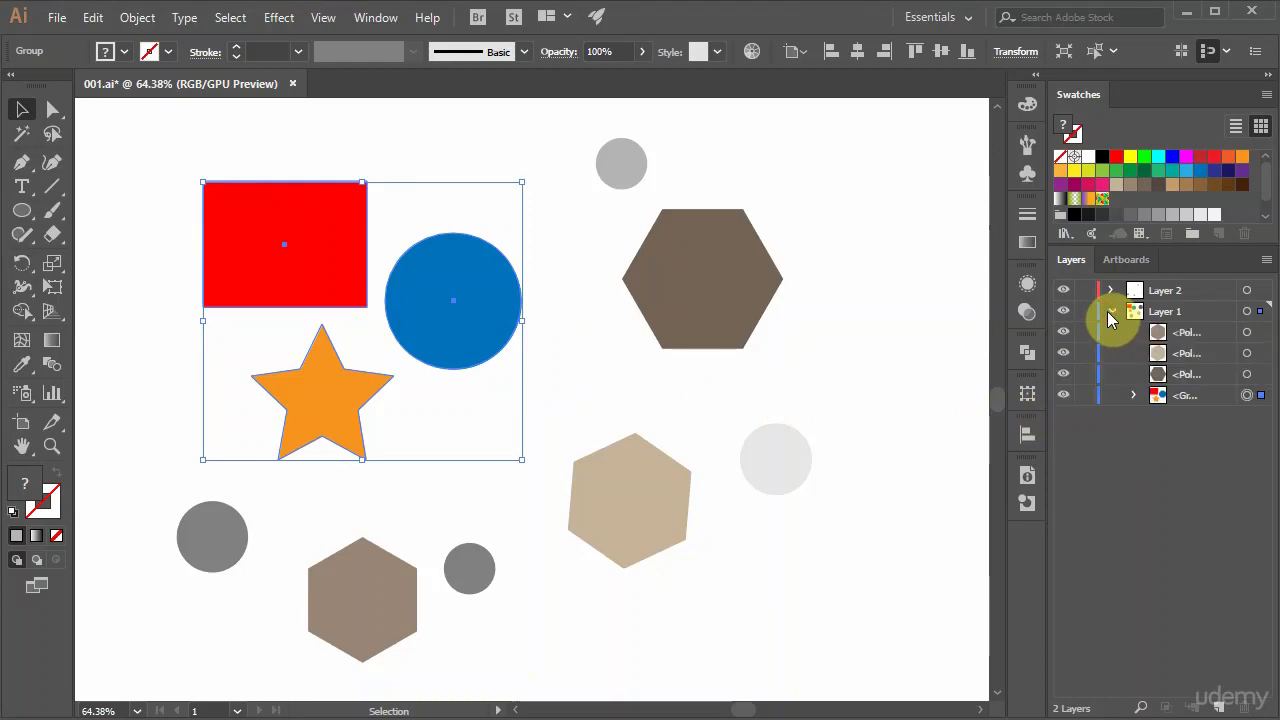
left_click(1134, 395)
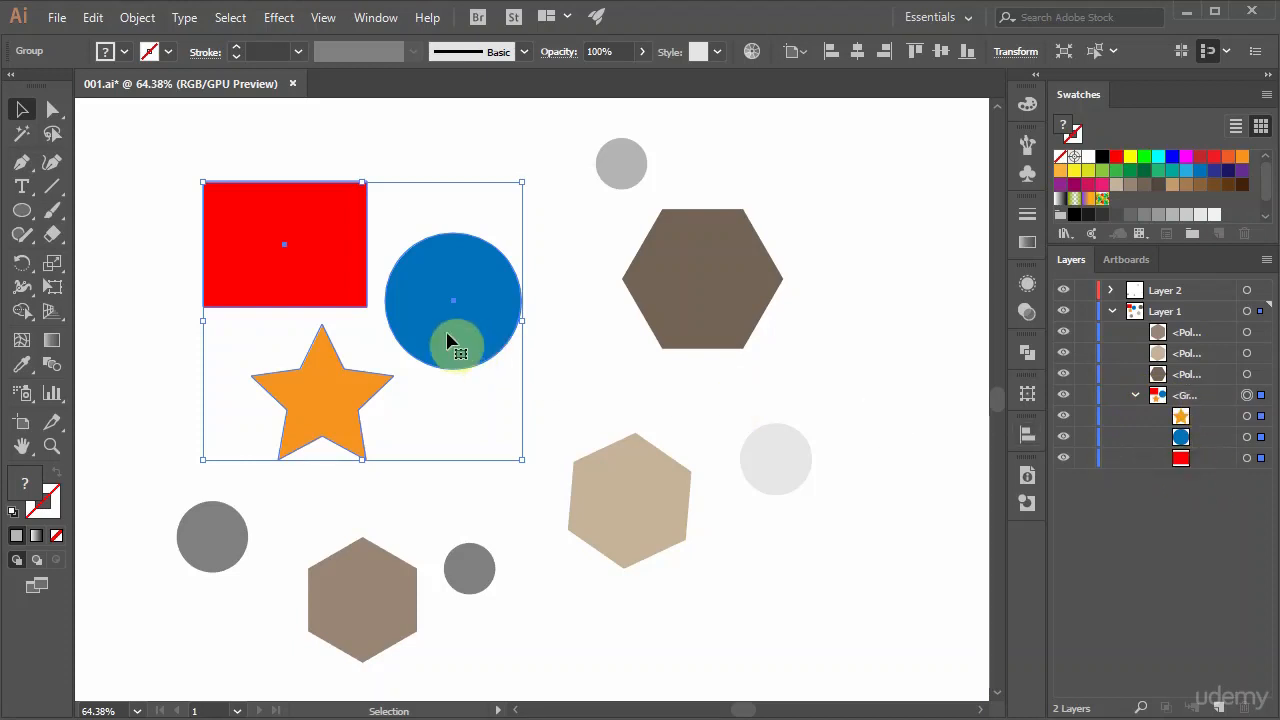
left_click(134, 17)
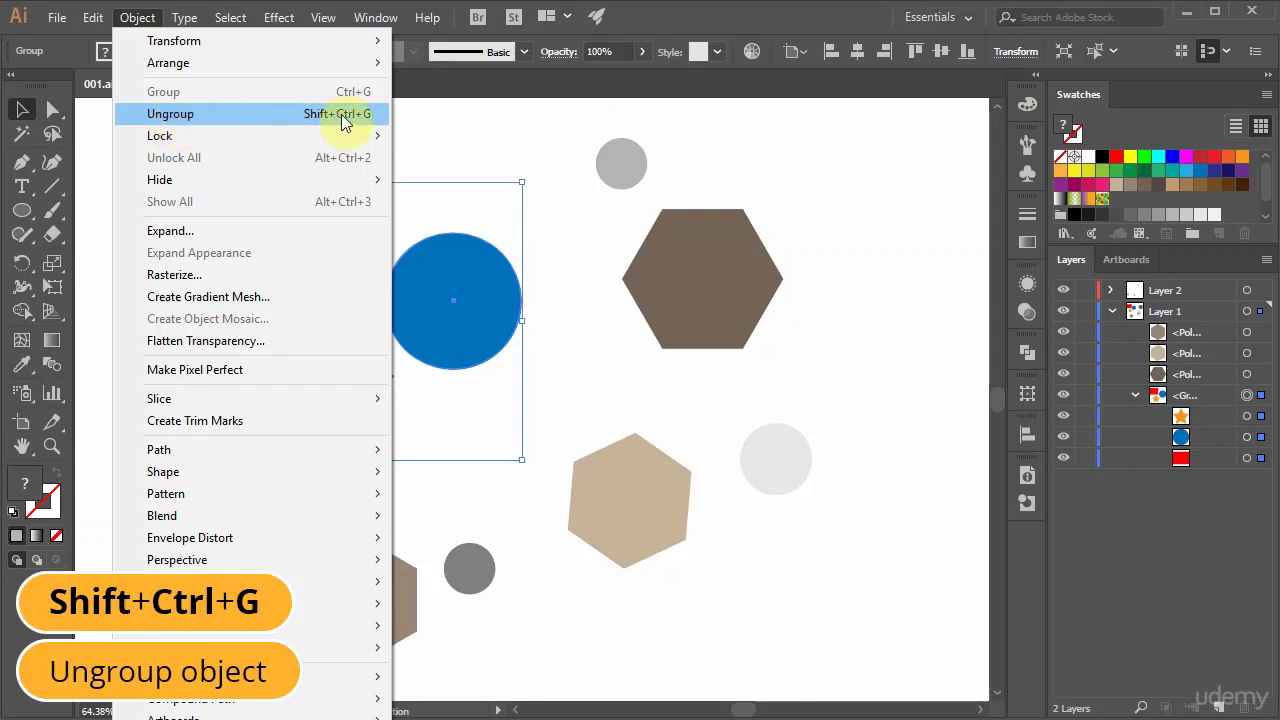
left_click(577, 356)
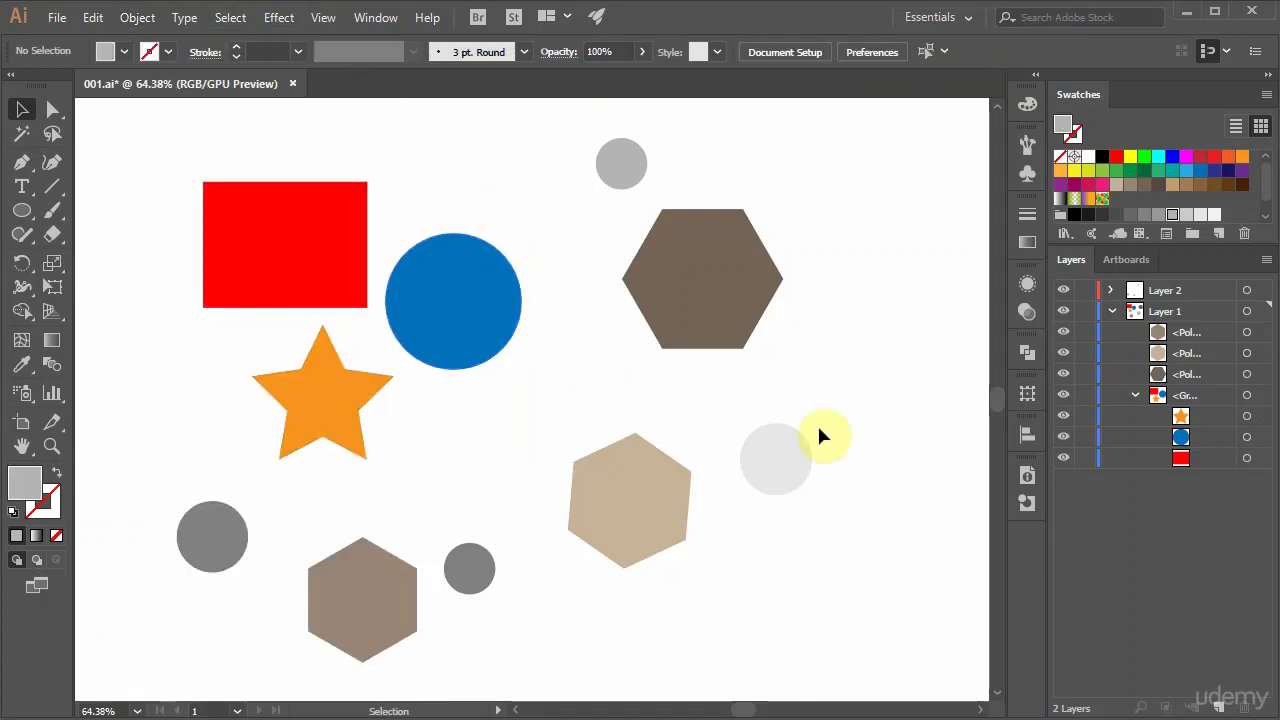
Step: Select the star, the blue circle and the red rectangle one at a time through their layer entries
left_click(1250, 417)
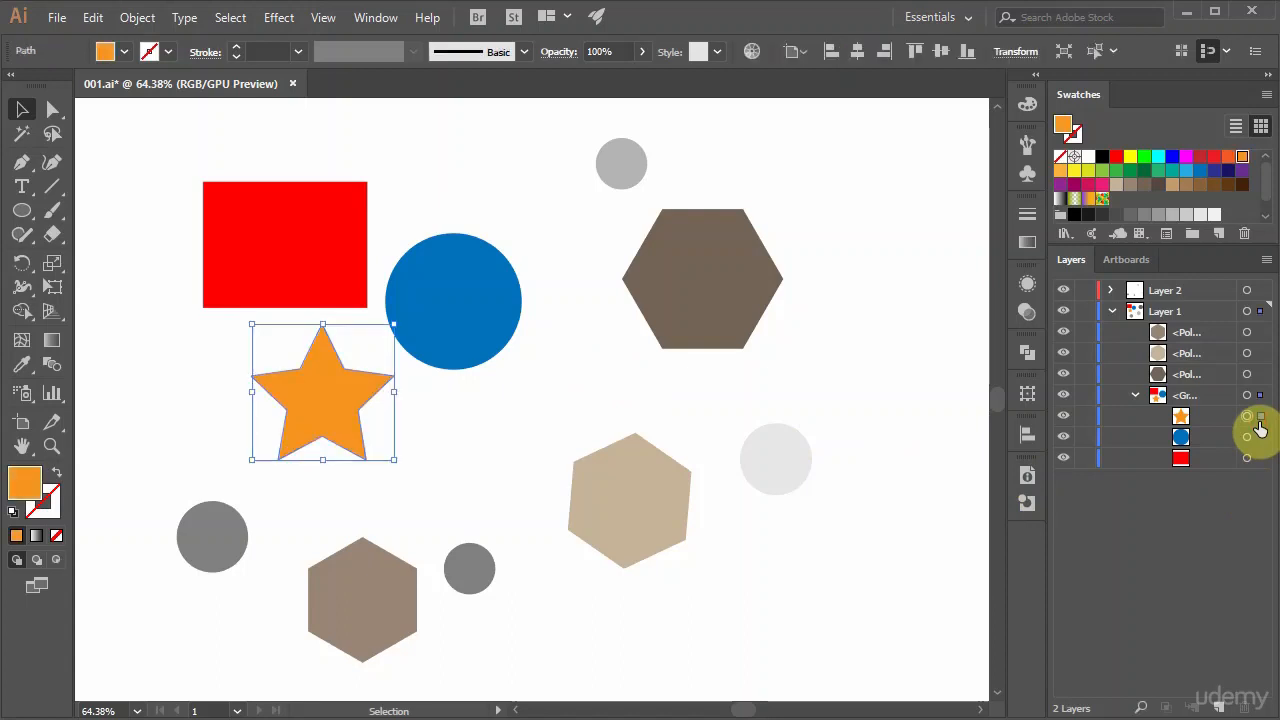
left_click(1250, 437)
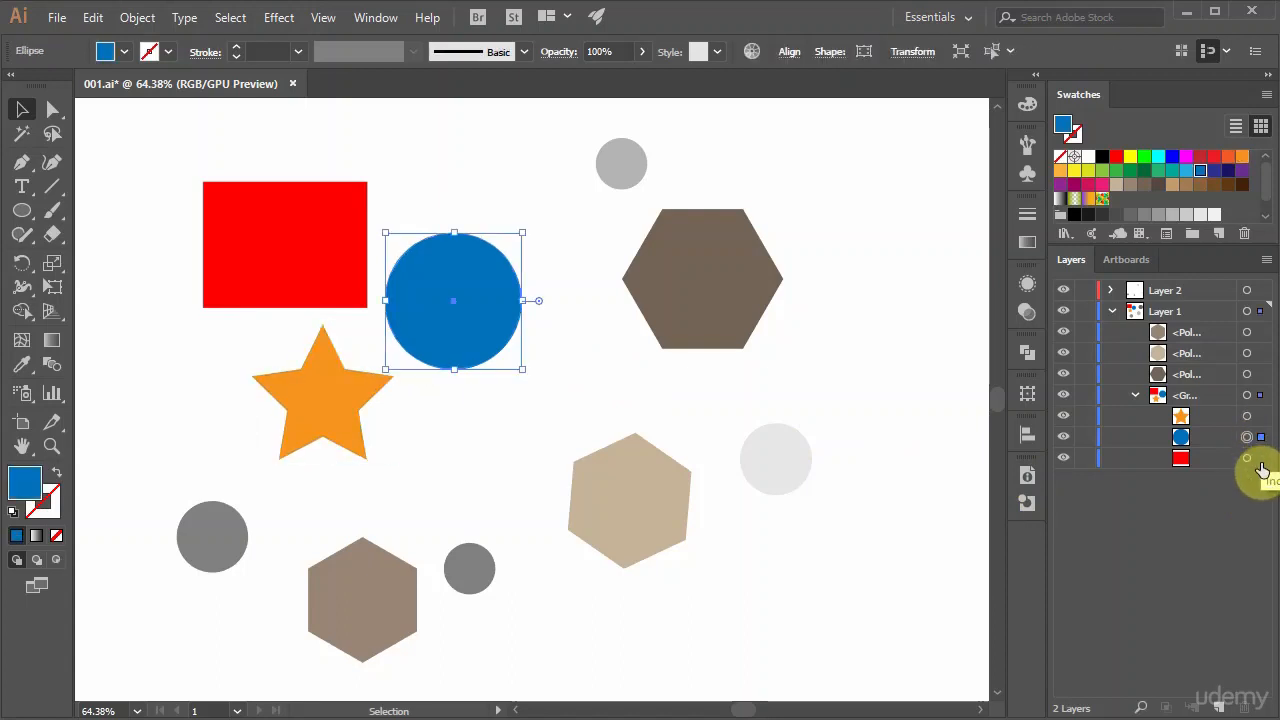
left_click(1248, 458)
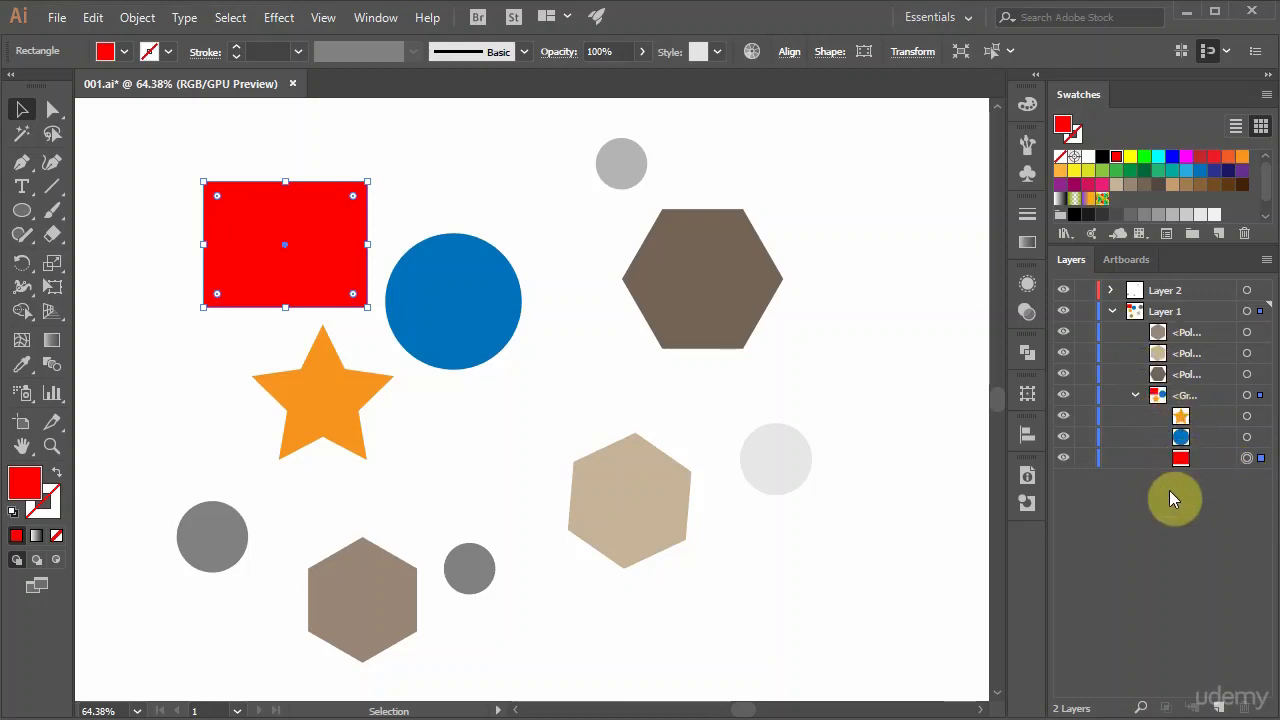
Step: Set the layer list's row size to Large
left_click(1268, 265)
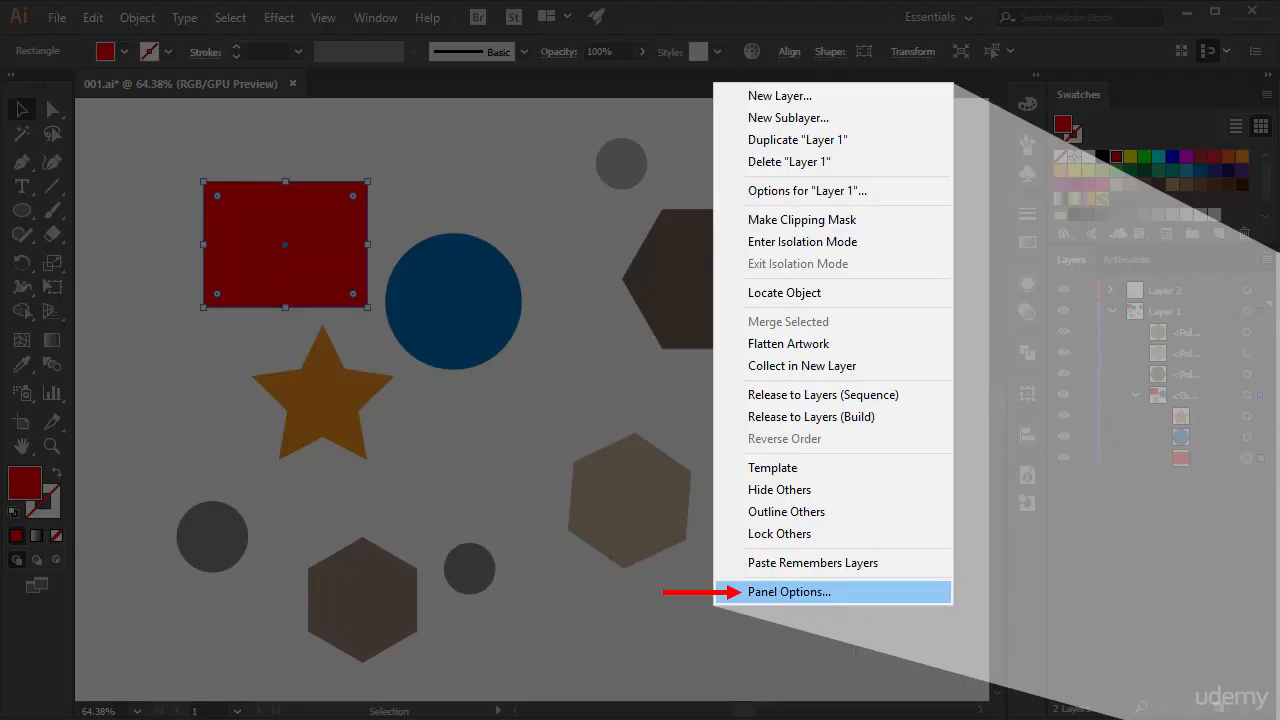
left_click(789, 591)
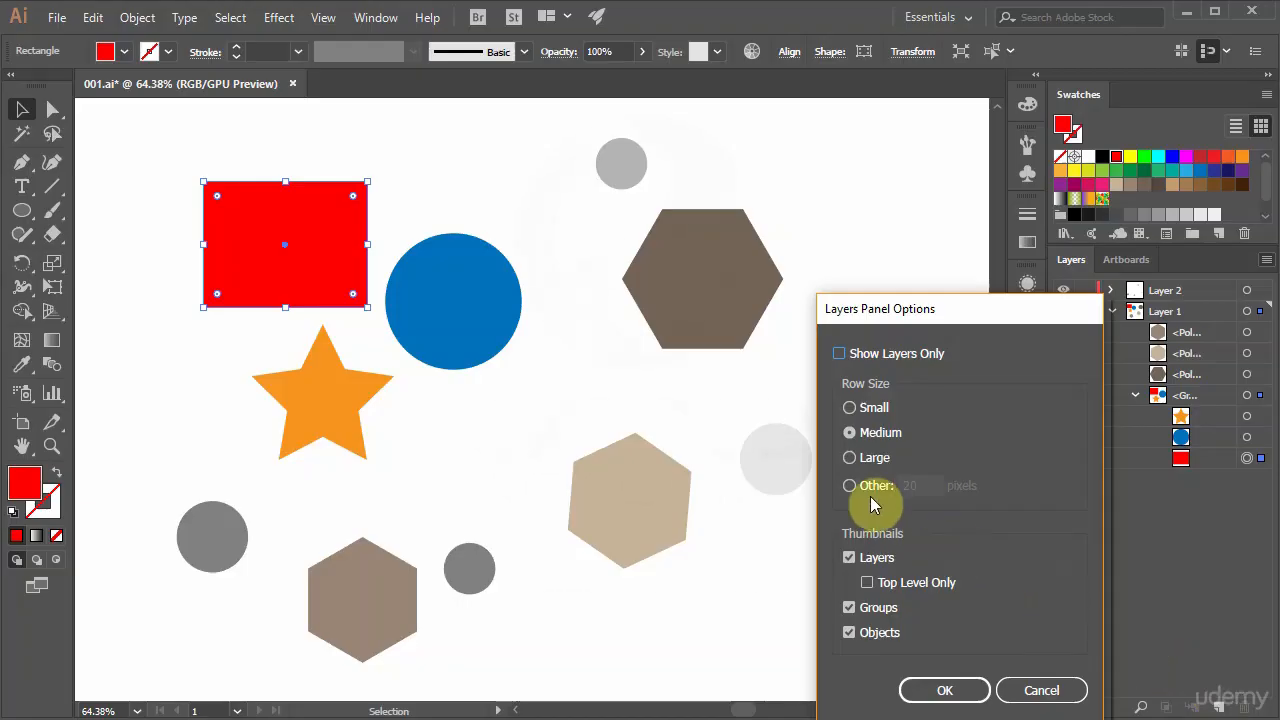
left_click(852, 458)
left_click(938, 690)
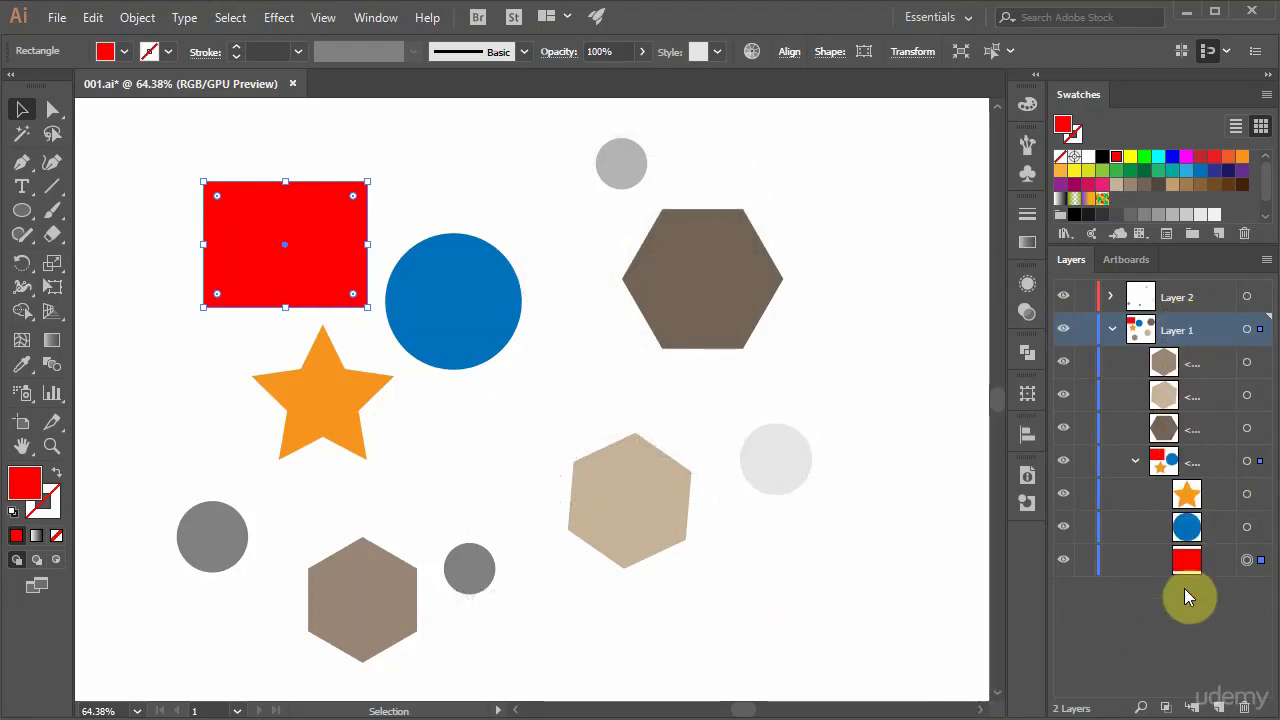
Step: Set the layer list's row size to Medium
left_click(1265, 263)
left_click(1015, 625)
left_click(883, 434)
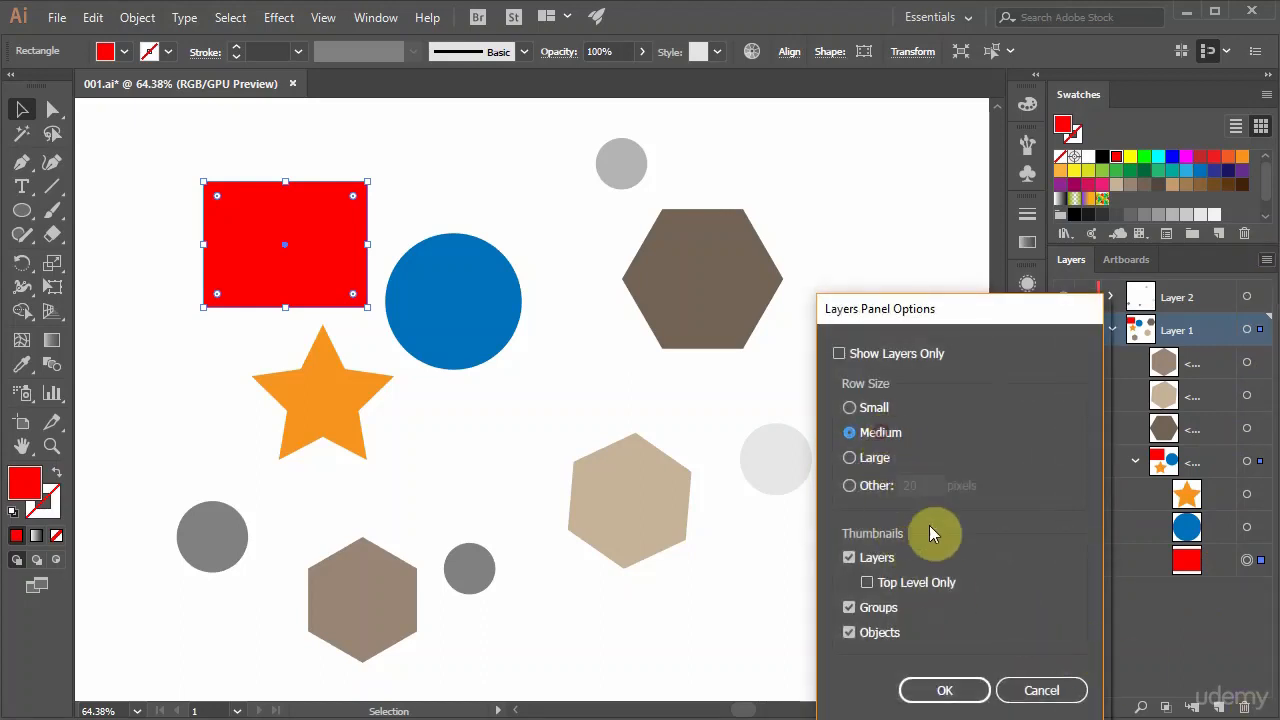
left_click(943, 689)
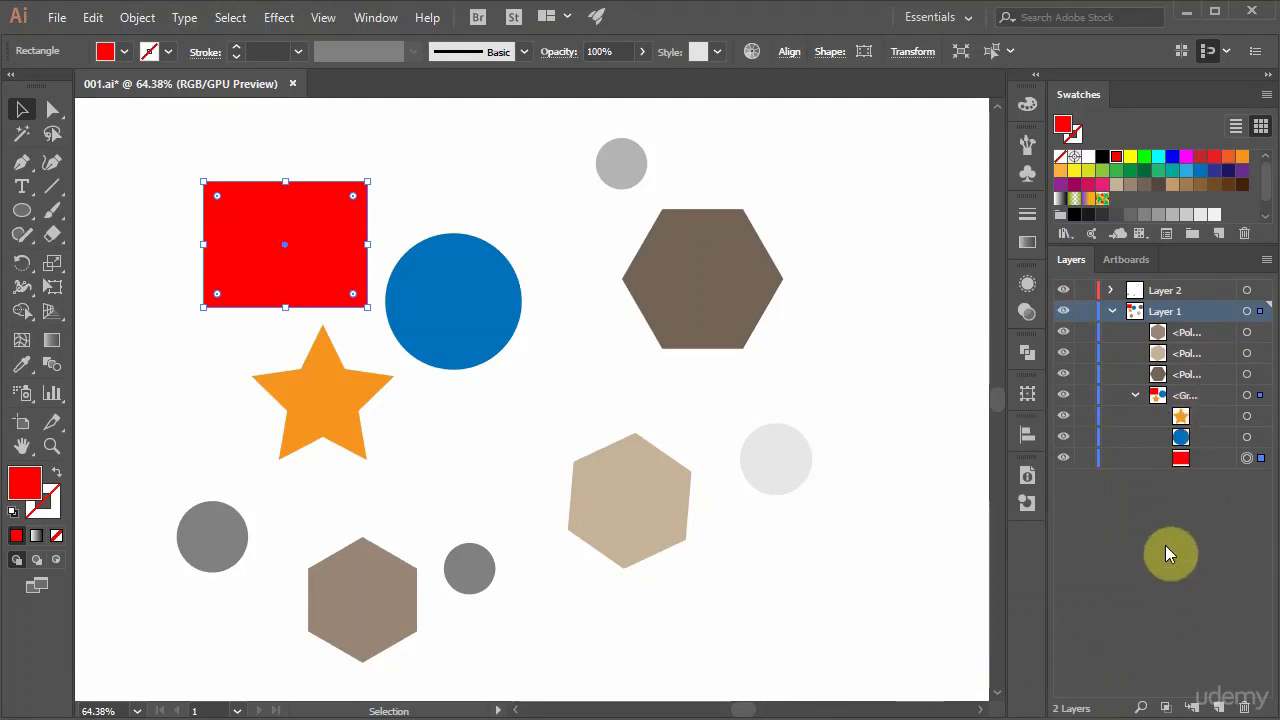
Step: Deselect the red rectangle, enter isolation mode on its group directly from the artwork, and exit to the full document
left_click(850, 407)
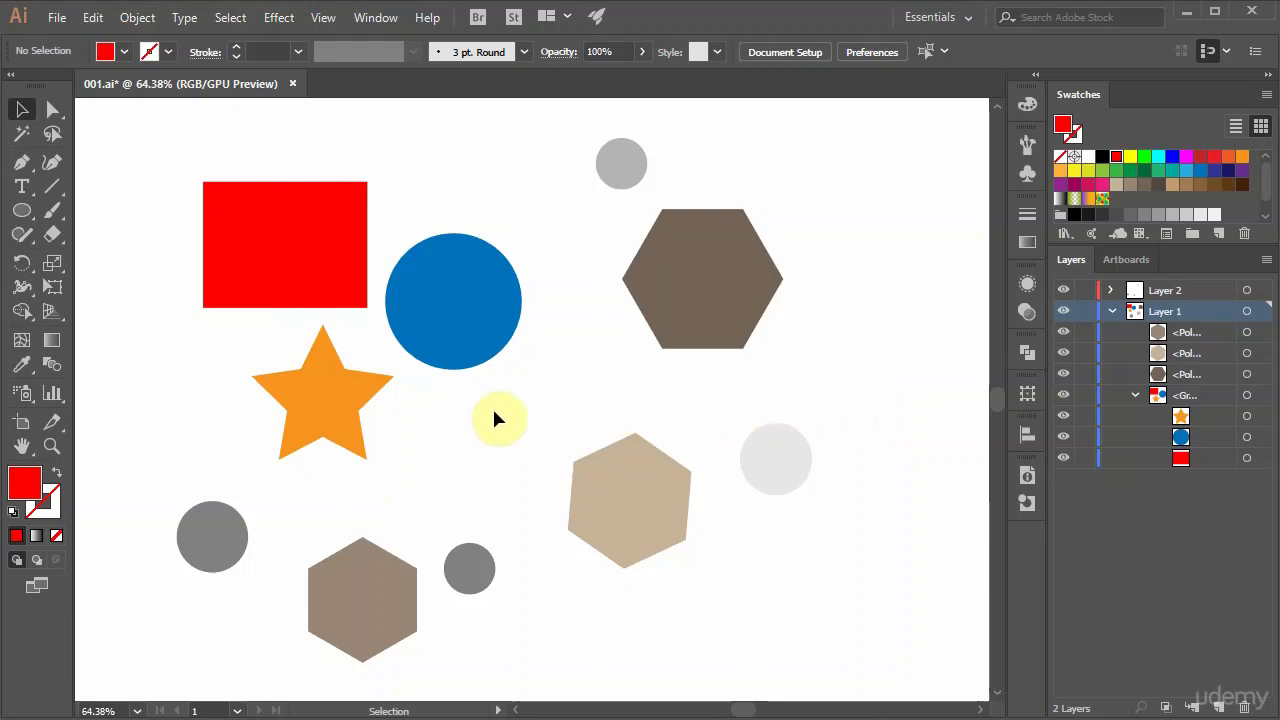
left_click(466, 362)
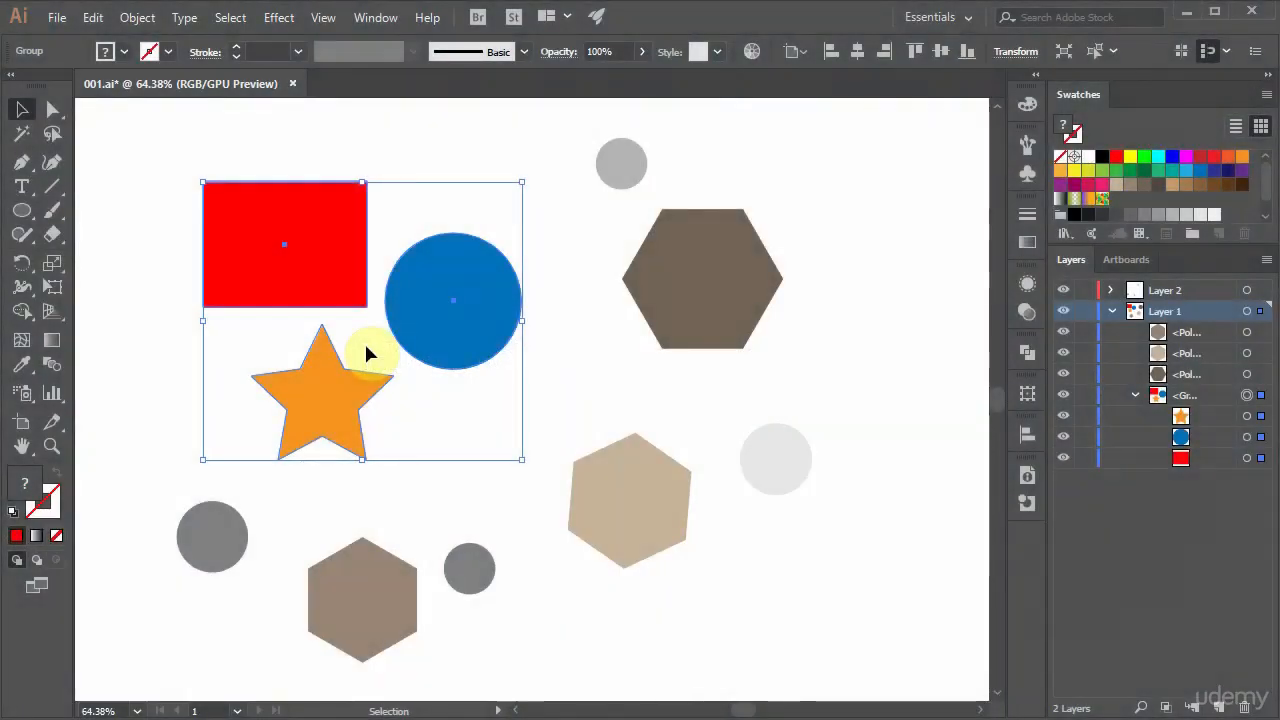
double_click(447, 327)
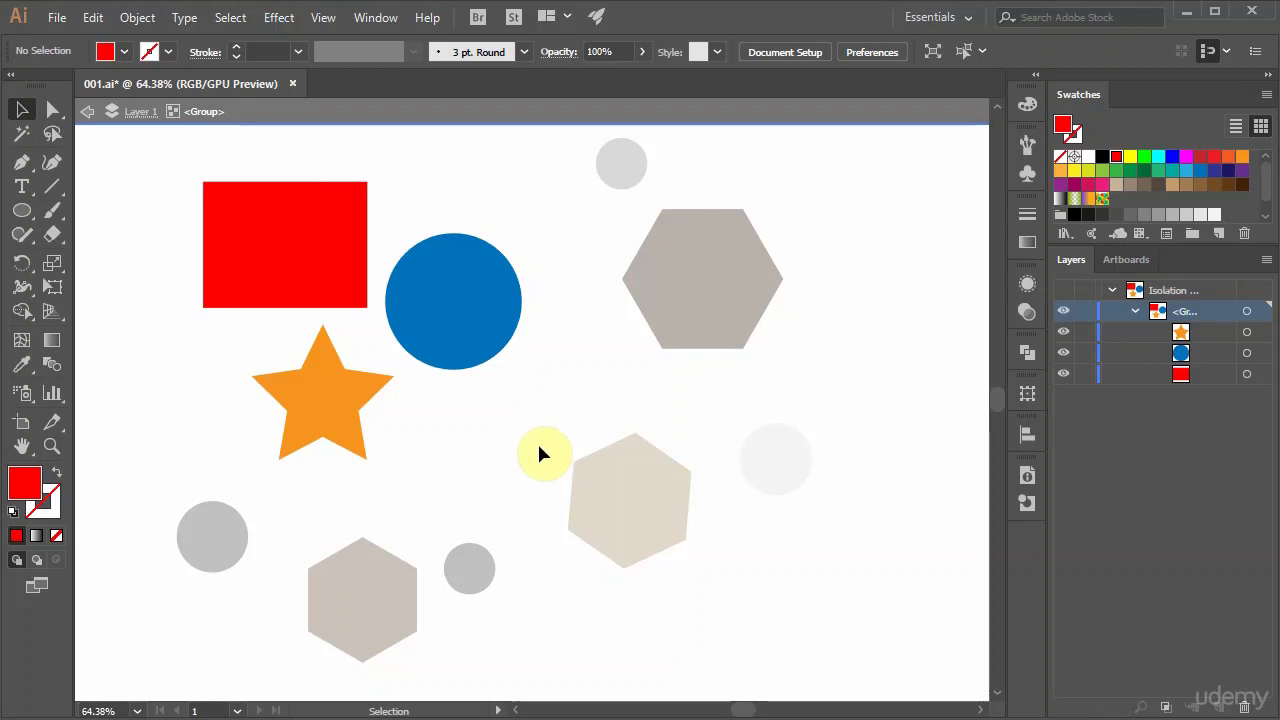
double_click(834, 373)
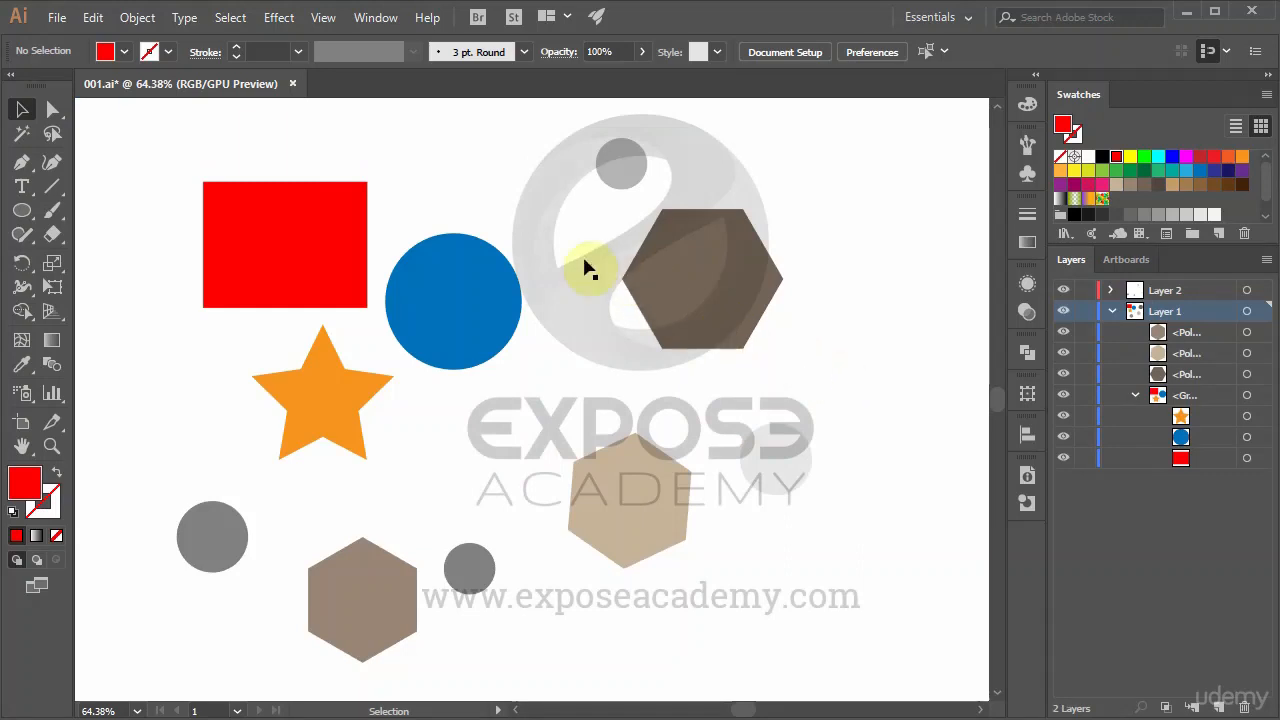
Step: Isolate the rectangle, circle and star group, and go up one level to isolate Layer 1
double_click(505, 302)
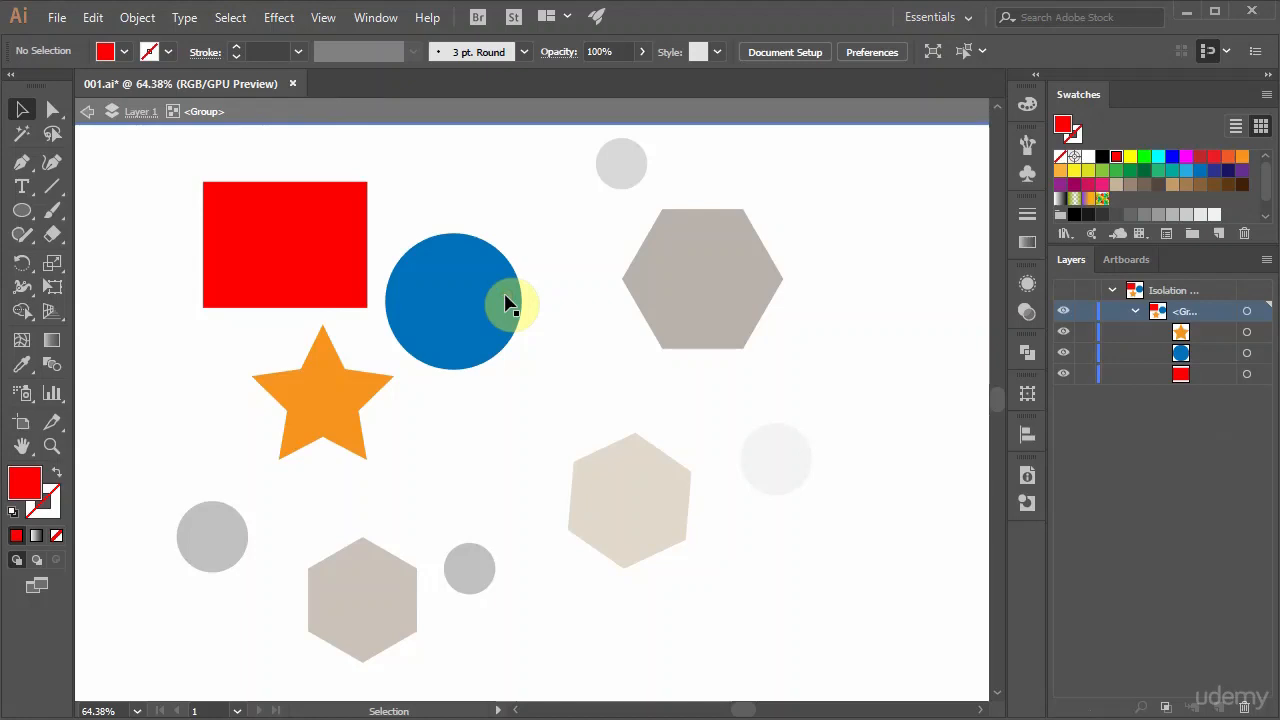
left_click(137, 117)
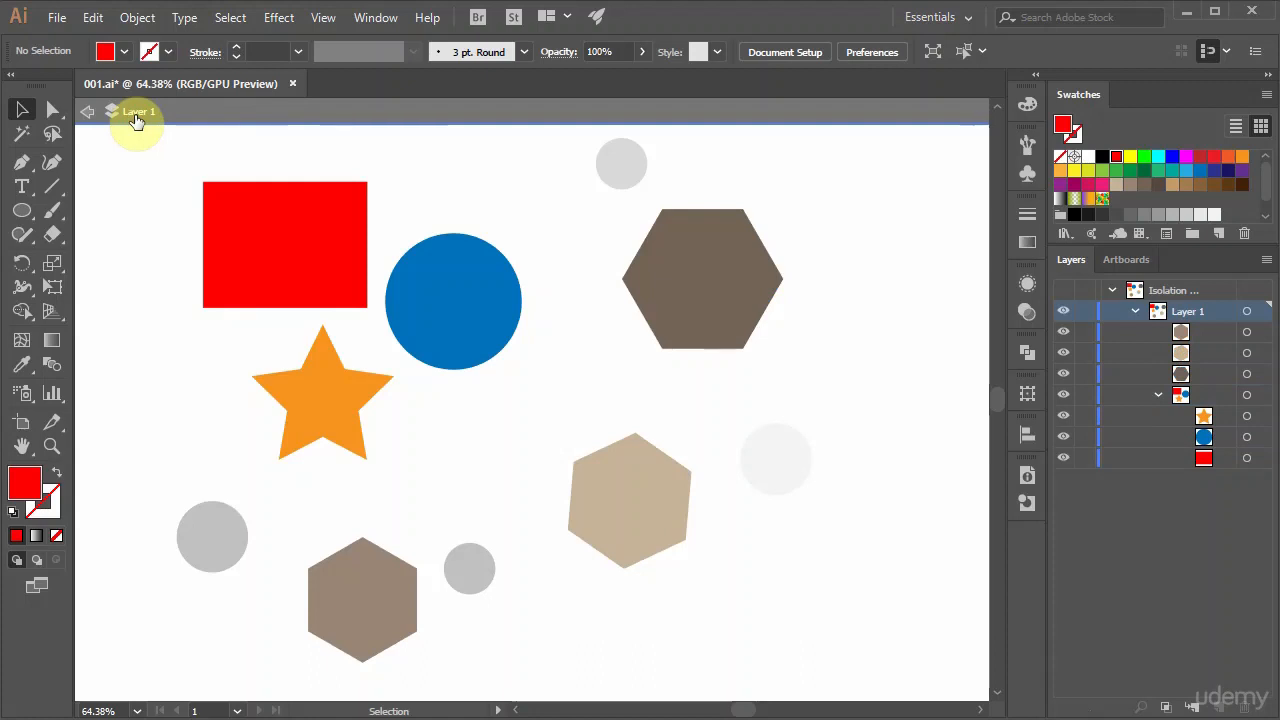
Step: Within isolated Layer 1, select the group and each brown hexagon in turn, deselect them, and exit isolation mode
left_click(449, 314)
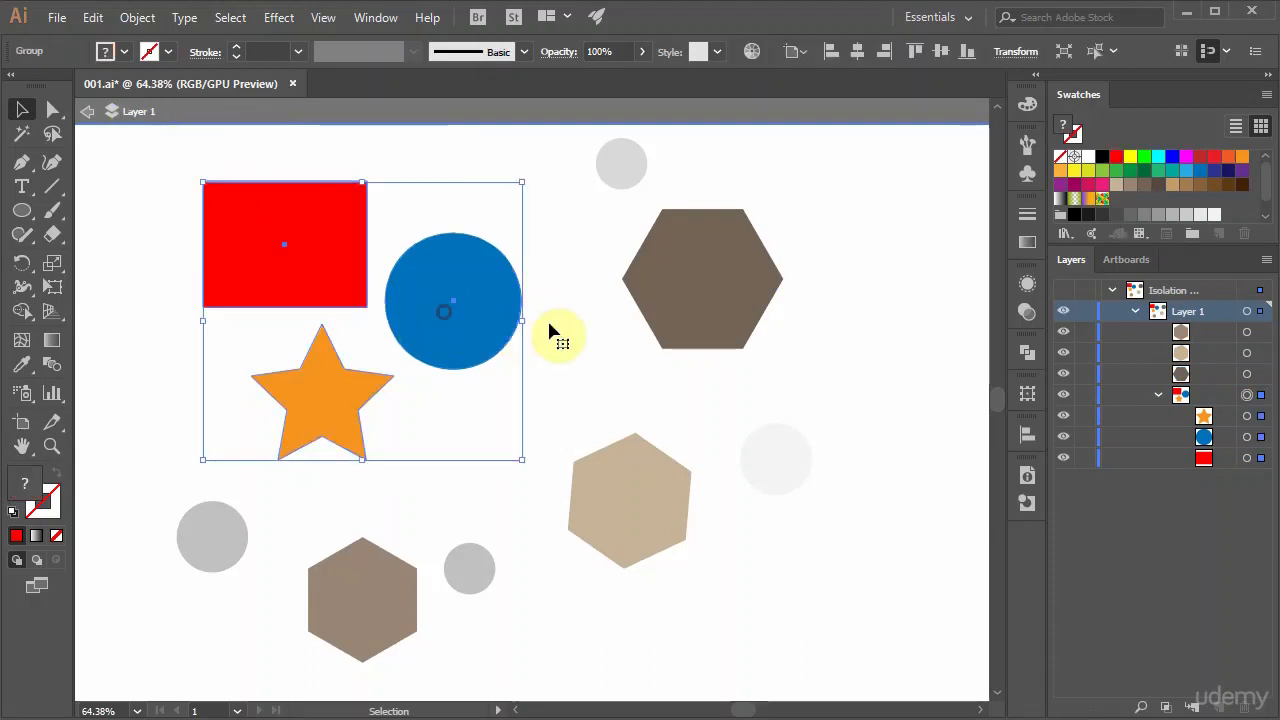
left_click(685, 305)
left_click(657, 471)
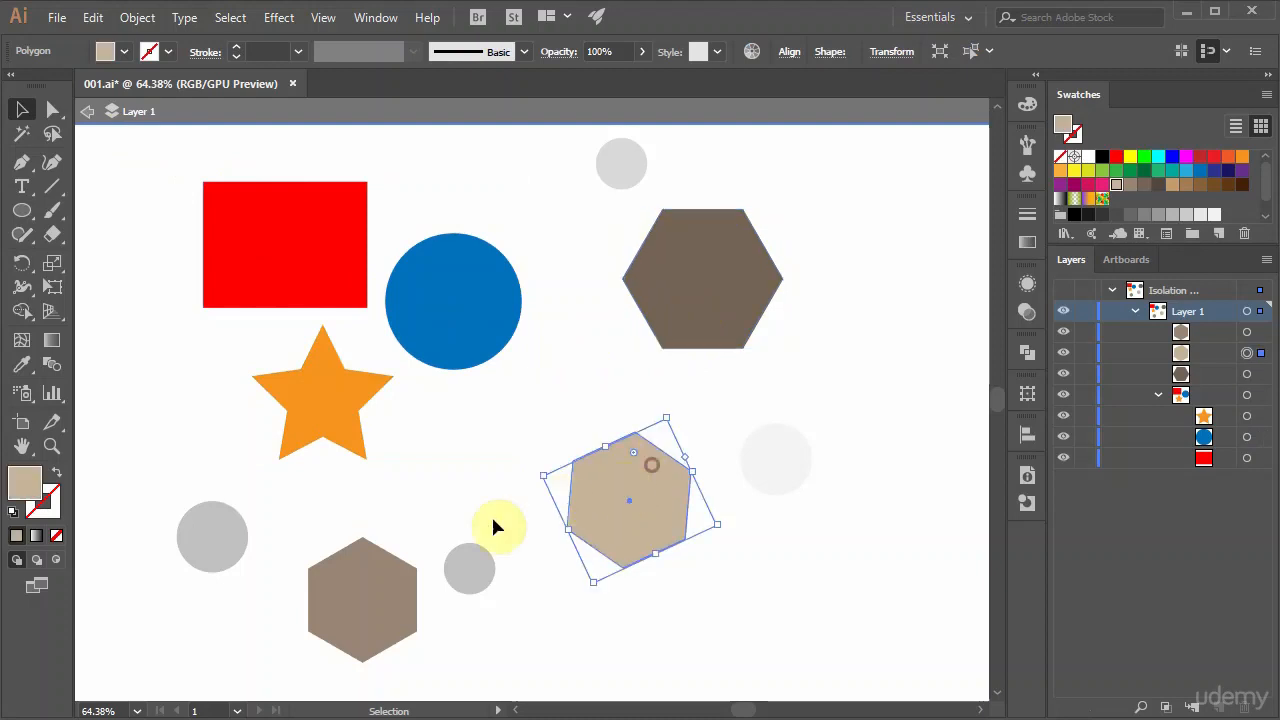
left_click(398, 582)
left_click(752, 478)
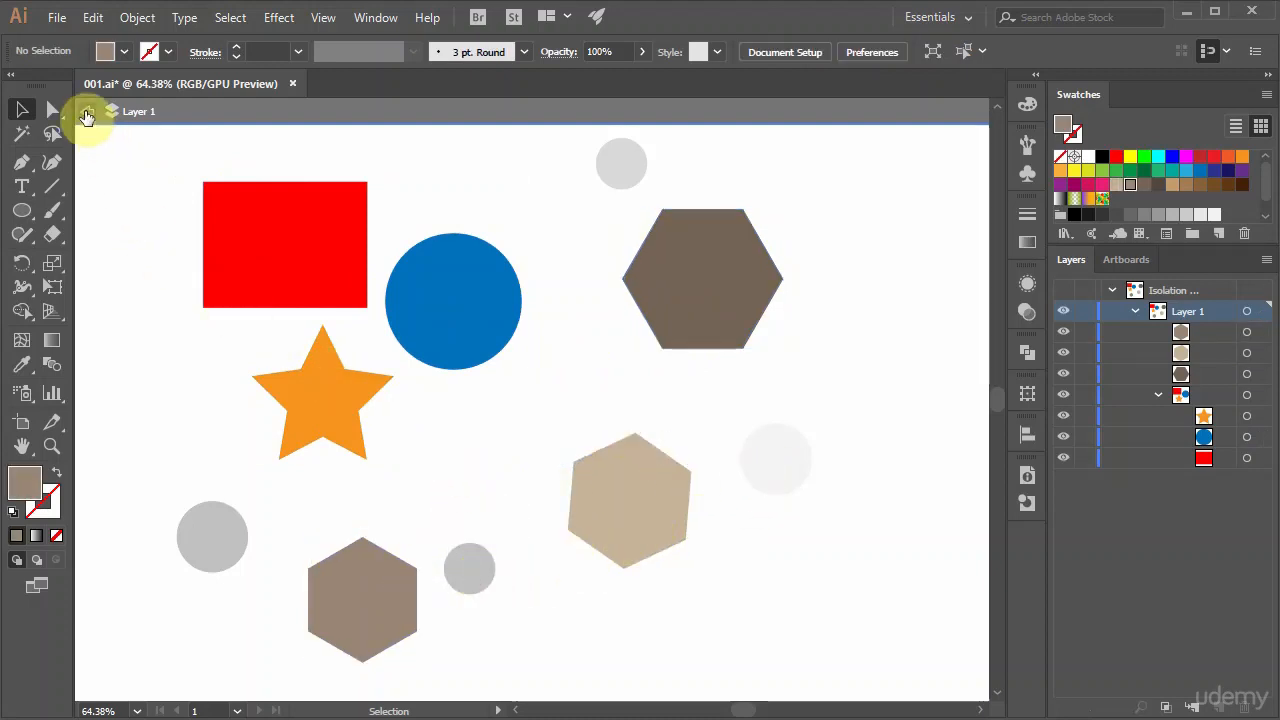
left_click(86, 113)
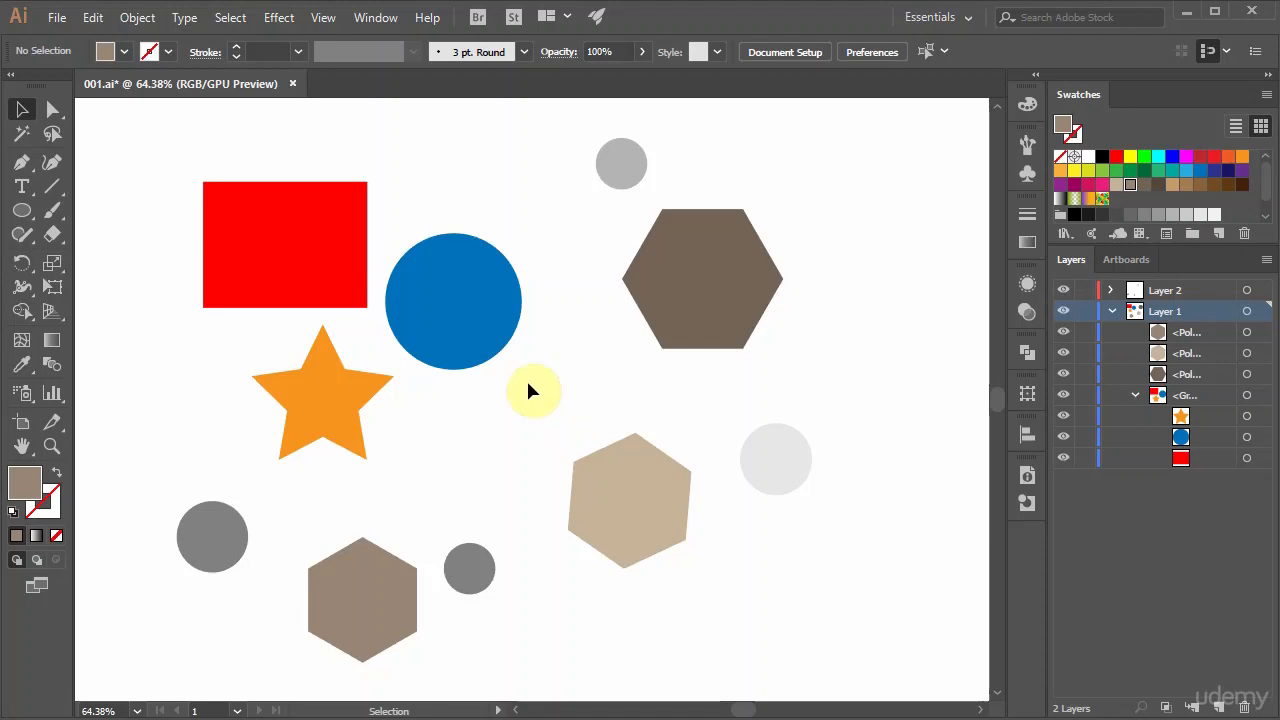
Step: Isolate the group with the Isolate Selected Group command and leave it with Exit Isolation Mode
left_click(460, 344)
right_click(460, 344)
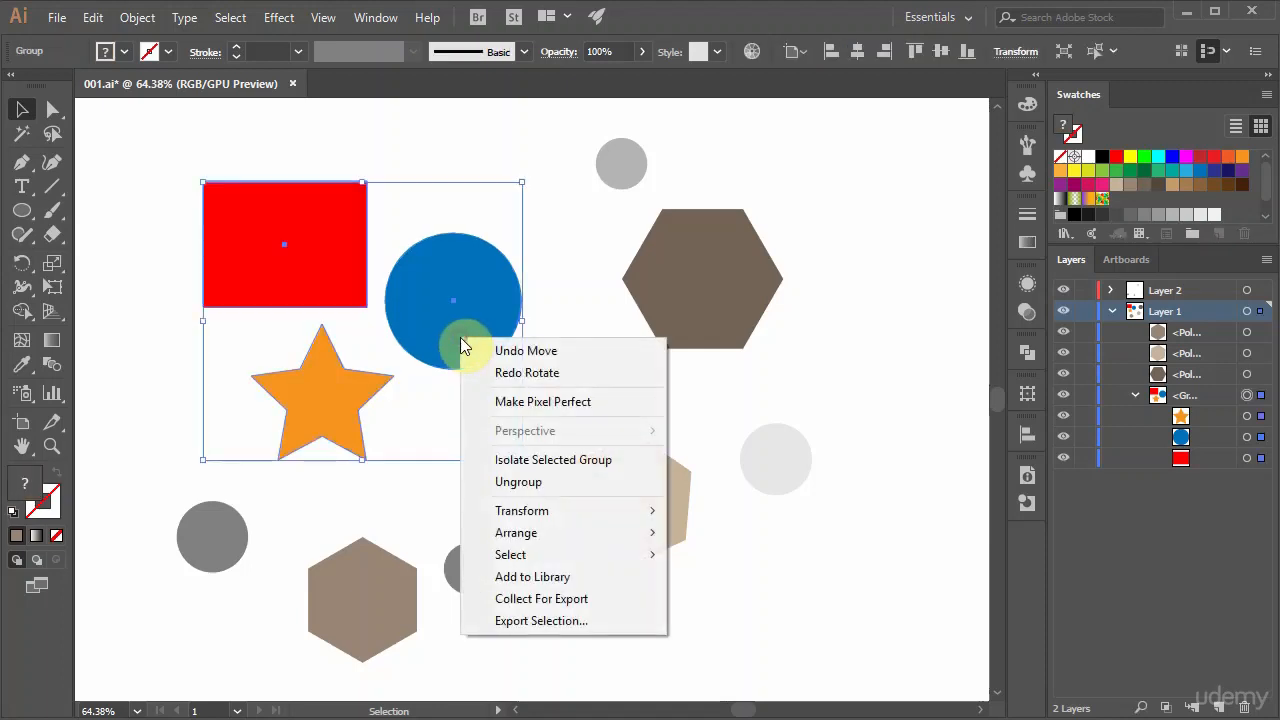
left_click(514, 461)
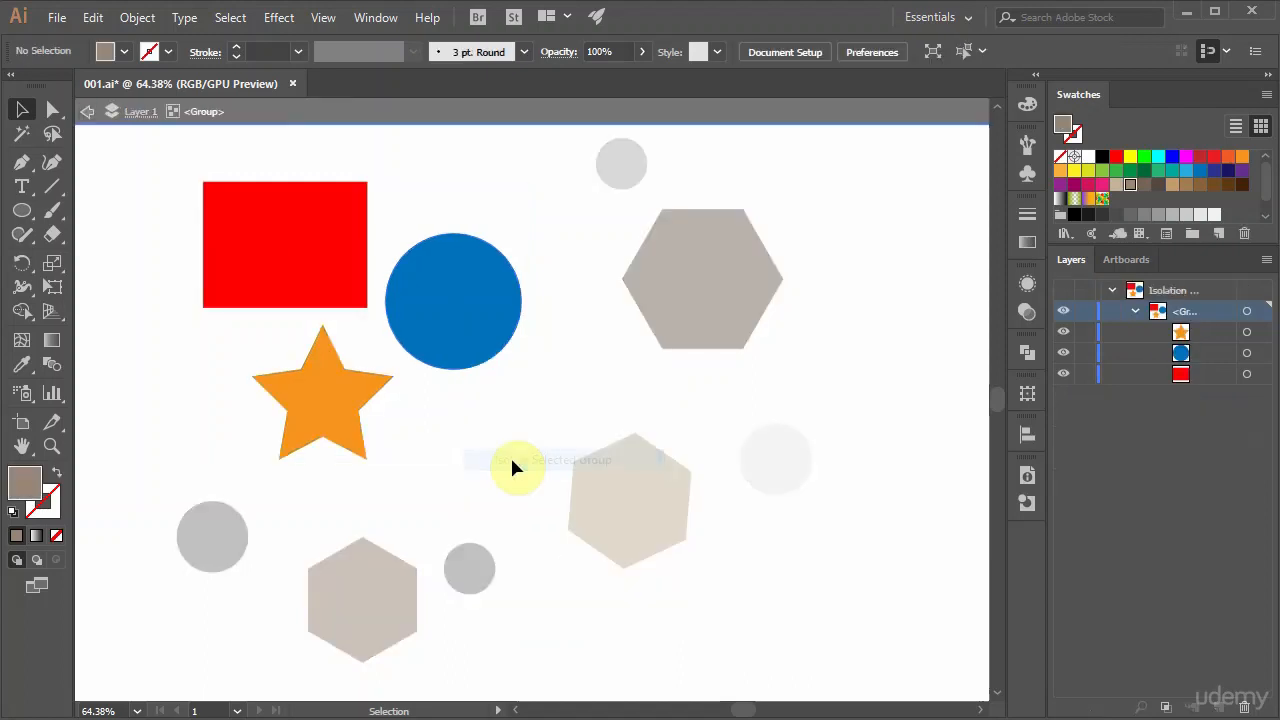
right_click(579, 355)
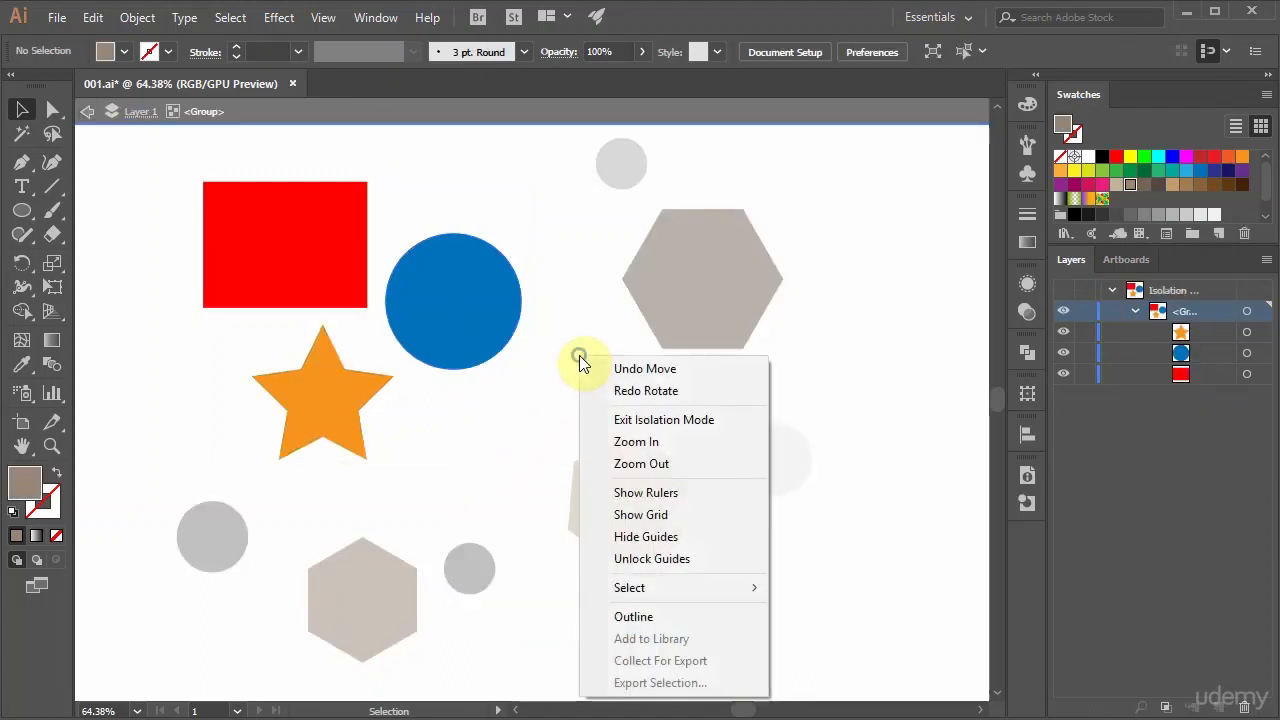
left_click(650, 428)
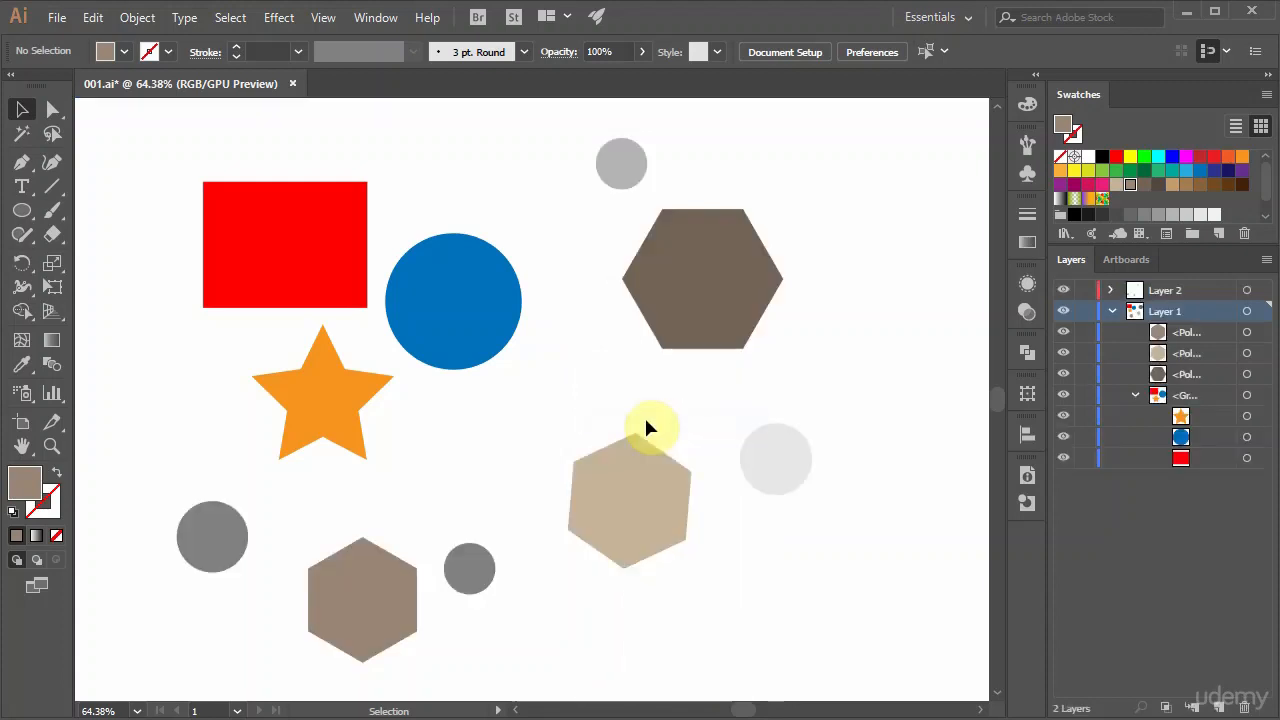
Step: Isolate the group again and individually select the red rectangle, the blue circle and the orange star
left_click(461, 358)
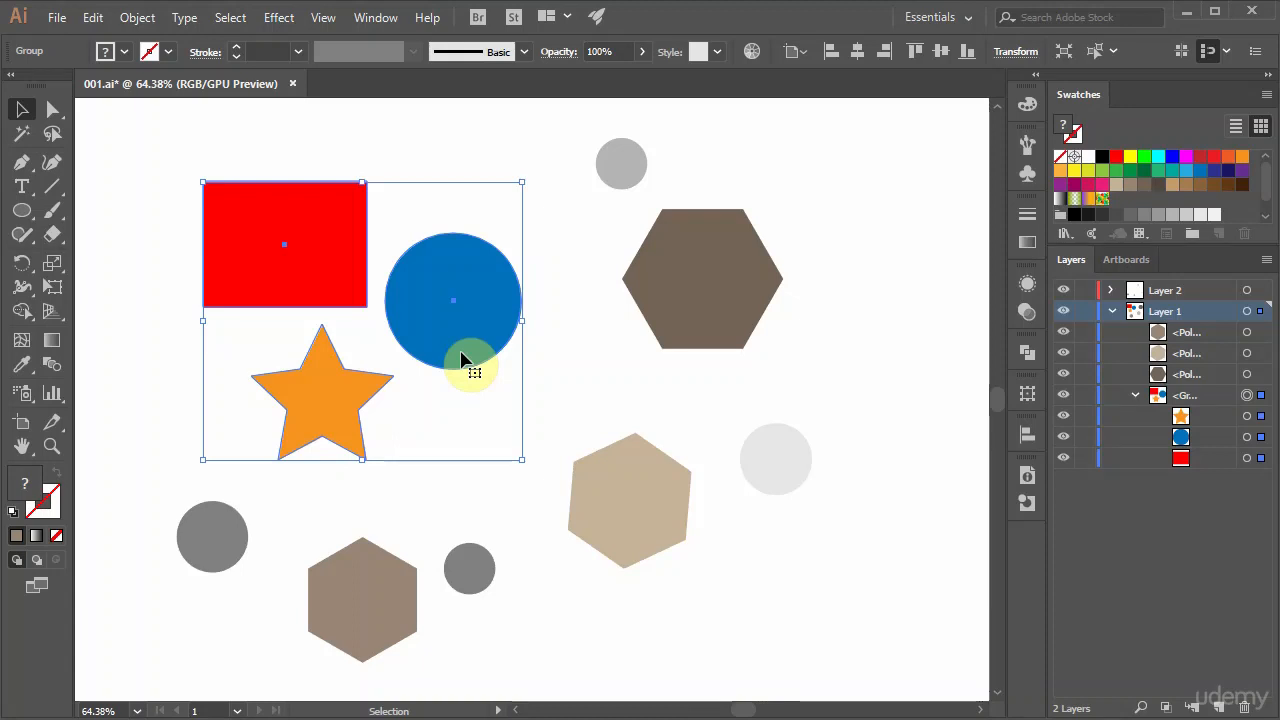
double_click(345, 398)
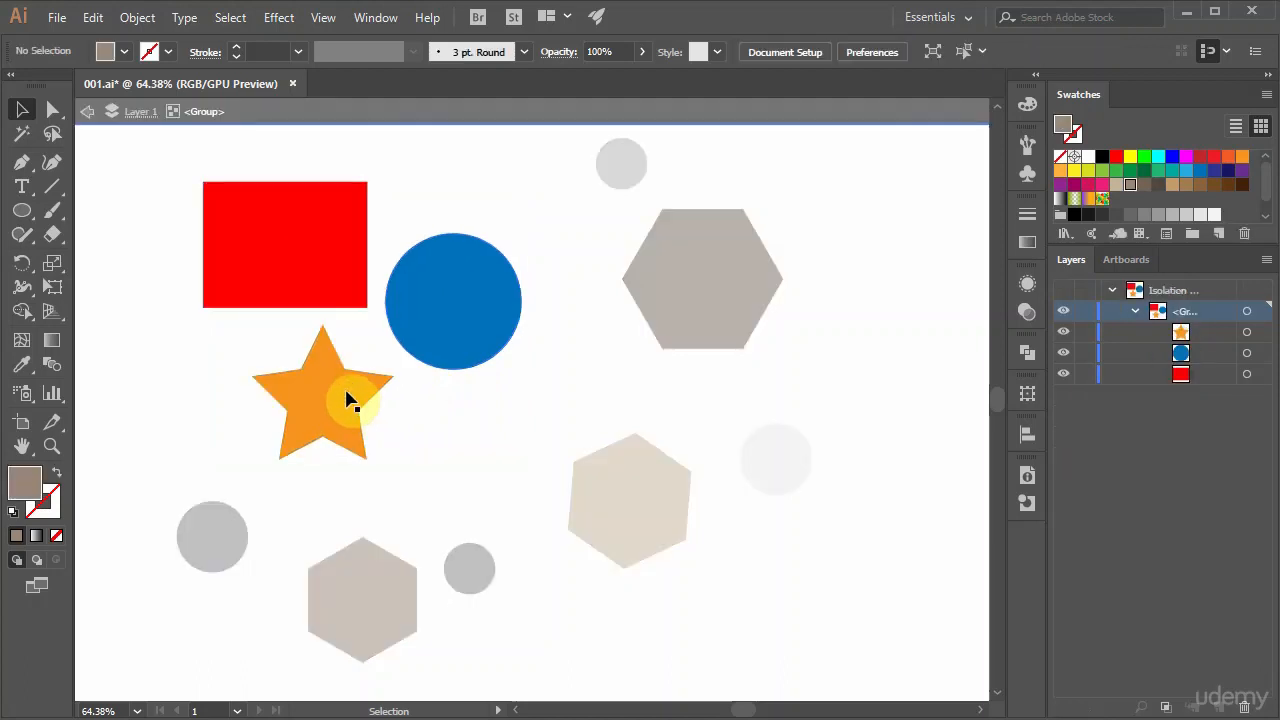
left_click(340, 296)
left_click(420, 345)
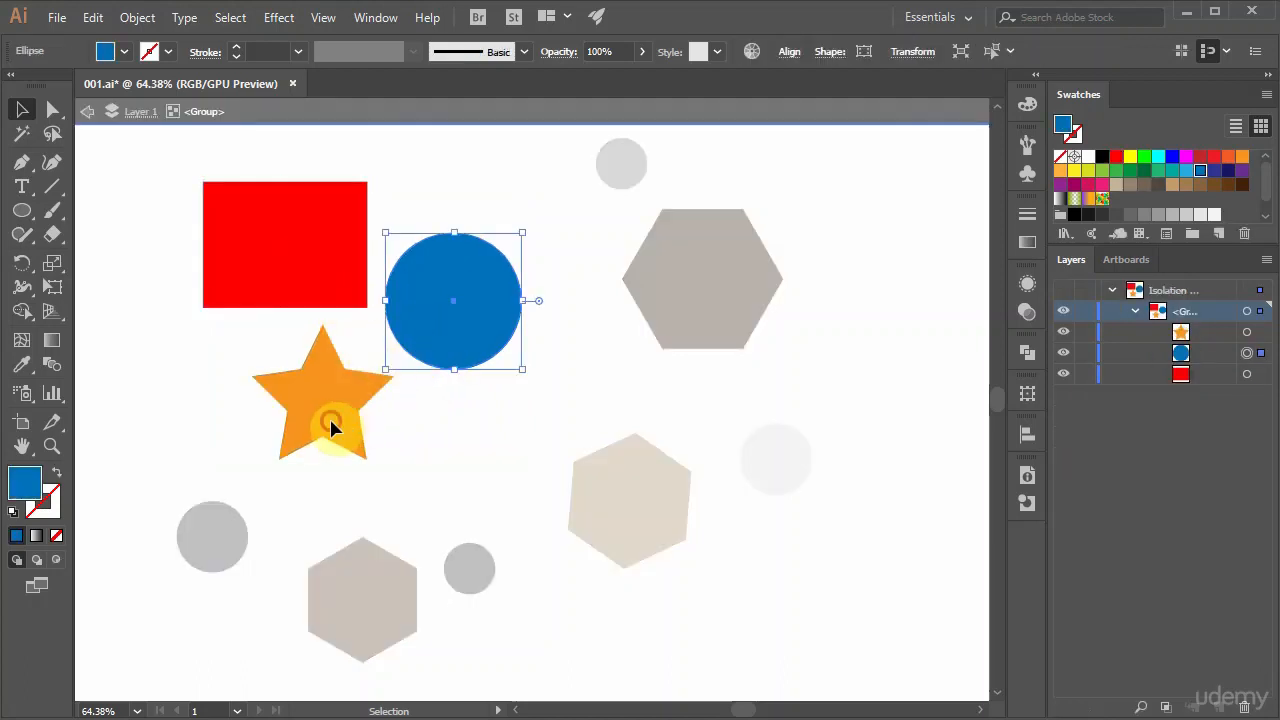
left_click(331, 428)
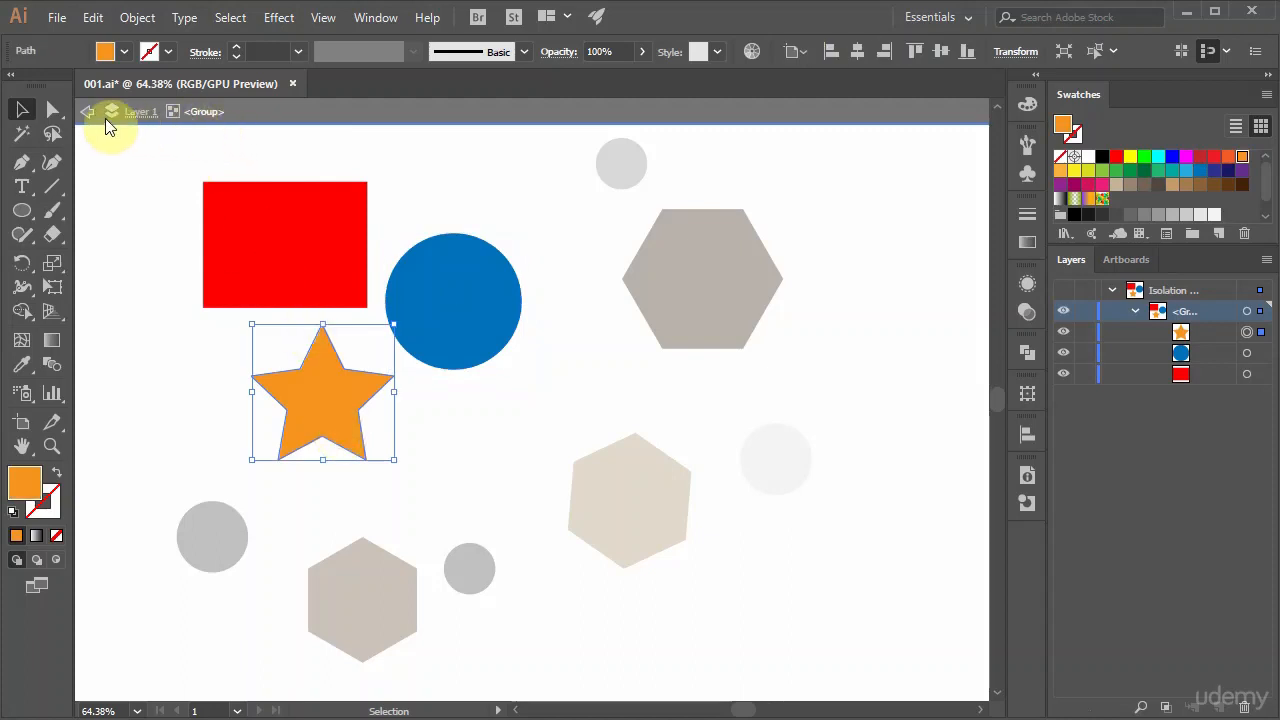
Step: Isolate the orange star's path inside the group, and exit isolation mode completely
double_click(338, 405)
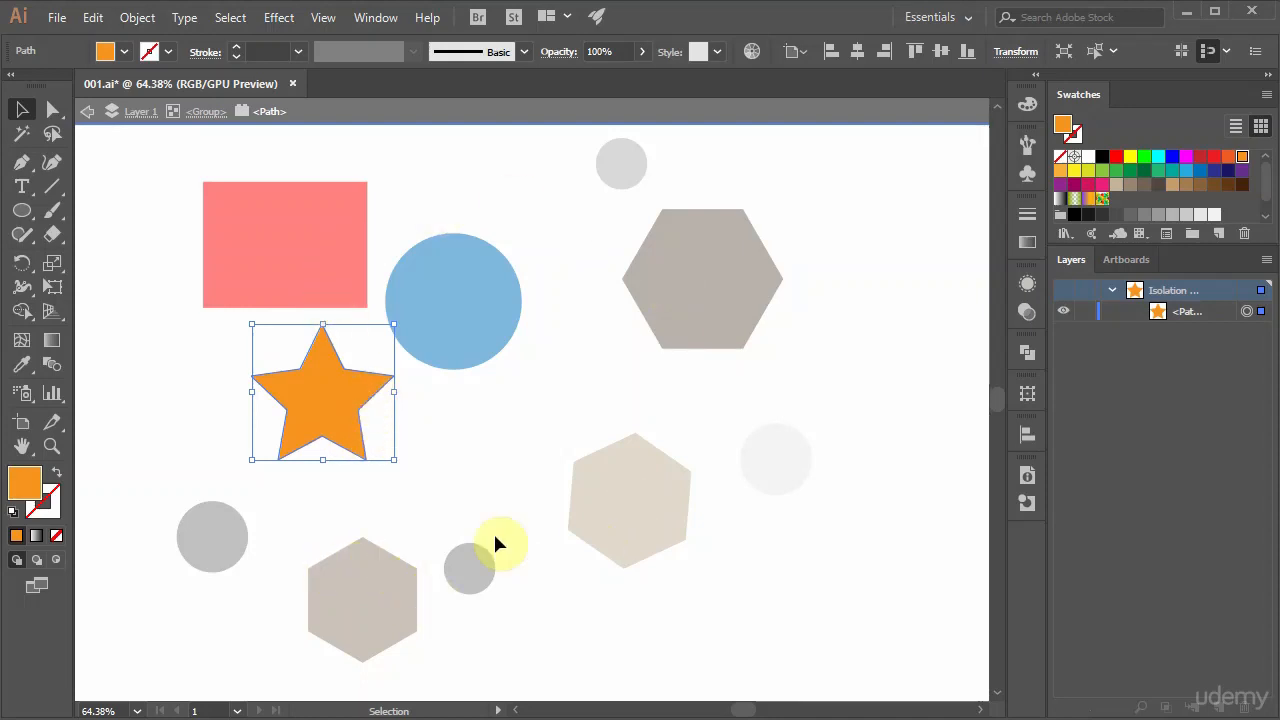
double_click(515, 458)
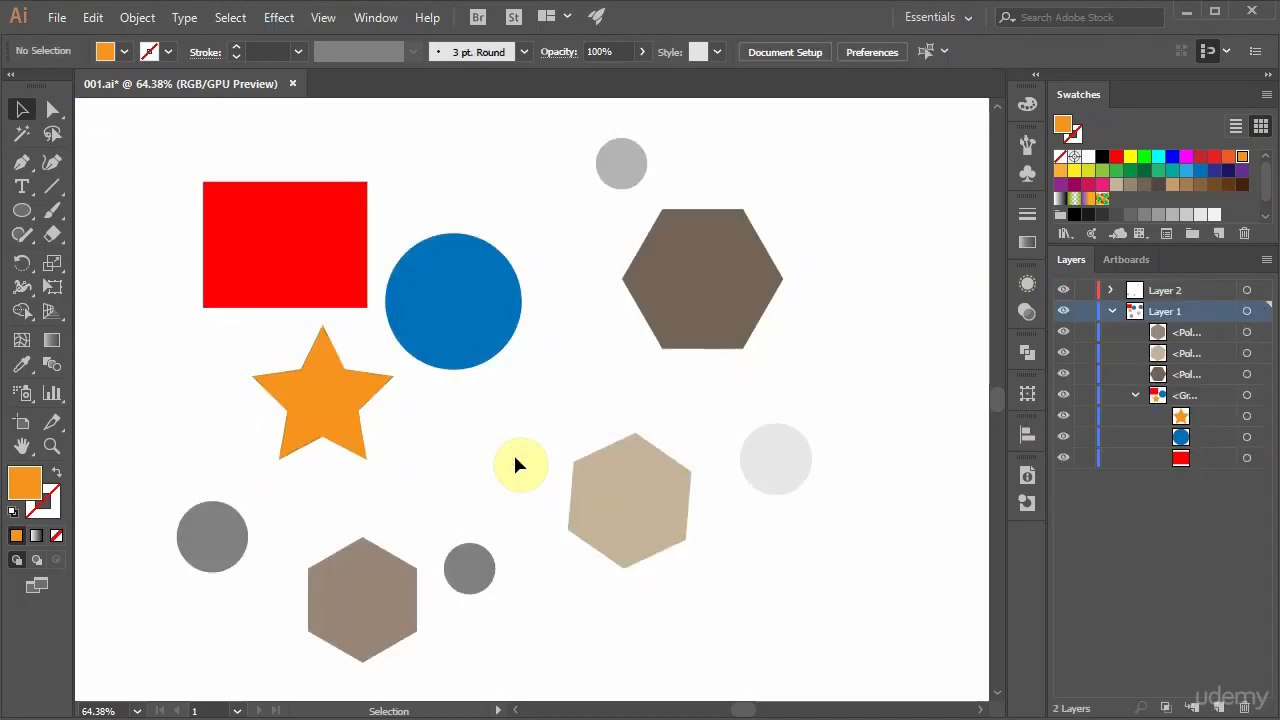